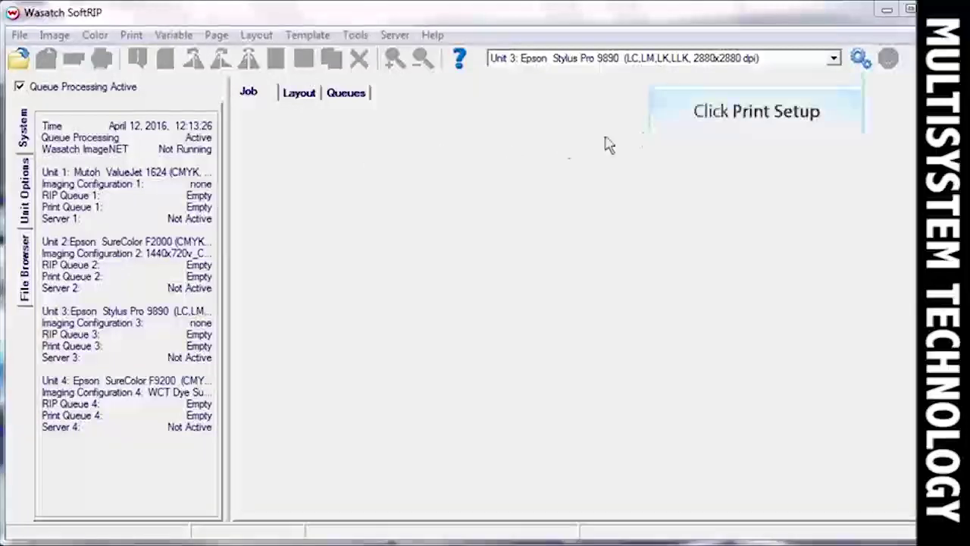
# - Keep Epson Stylus Pro 9890 as Unit 3's printer and open its properties from the imaging configuration
pyautogui.click(860, 59)
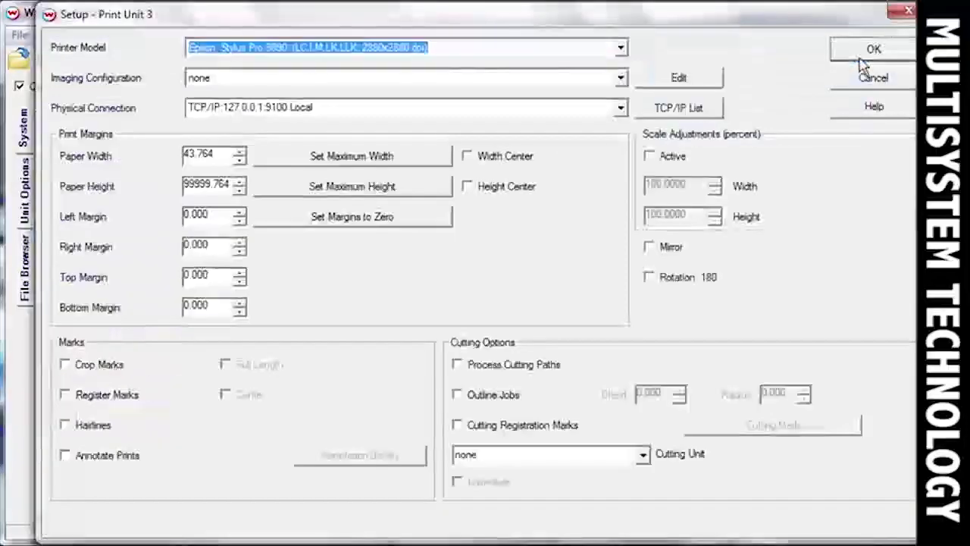
pyautogui.click(621, 47)
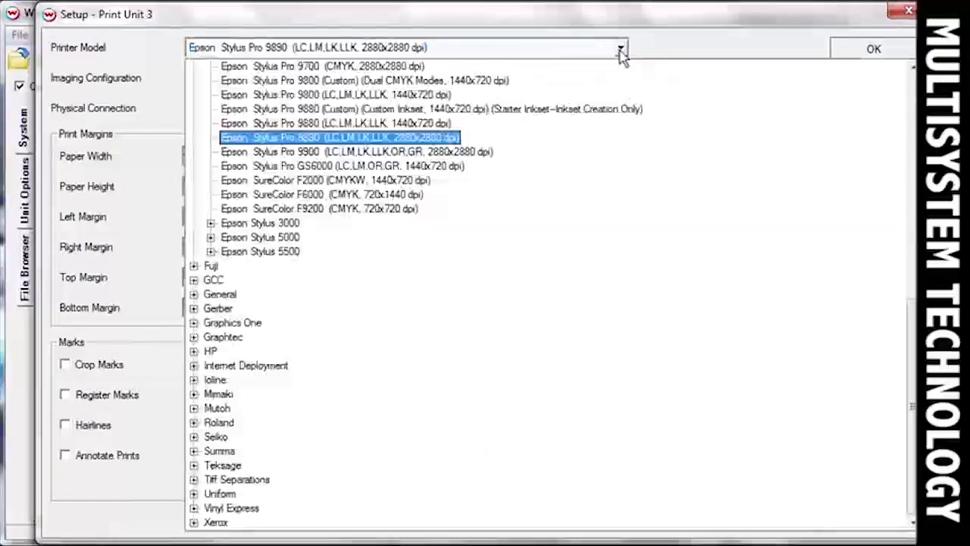
pyautogui.click(419, 139)
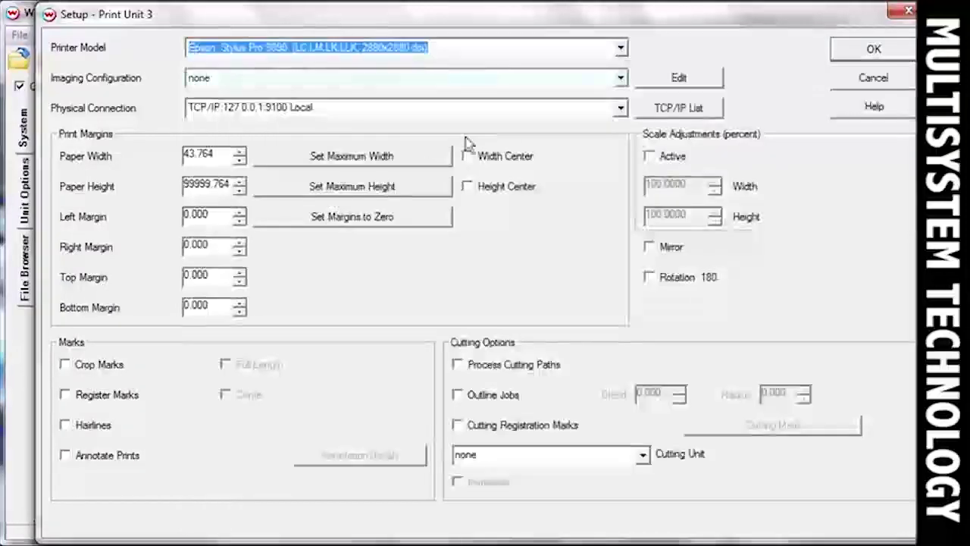
pyautogui.click(679, 78)
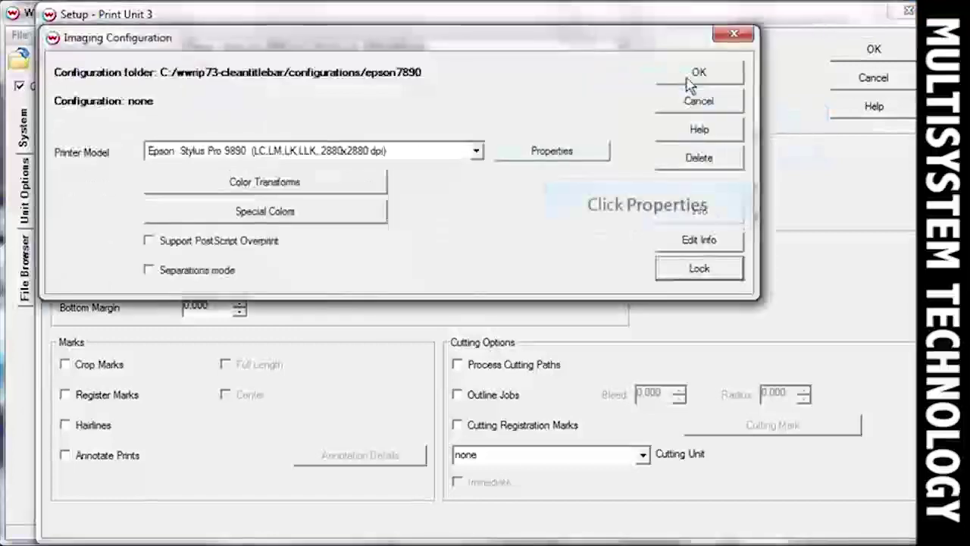
pyautogui.click(561, 153)
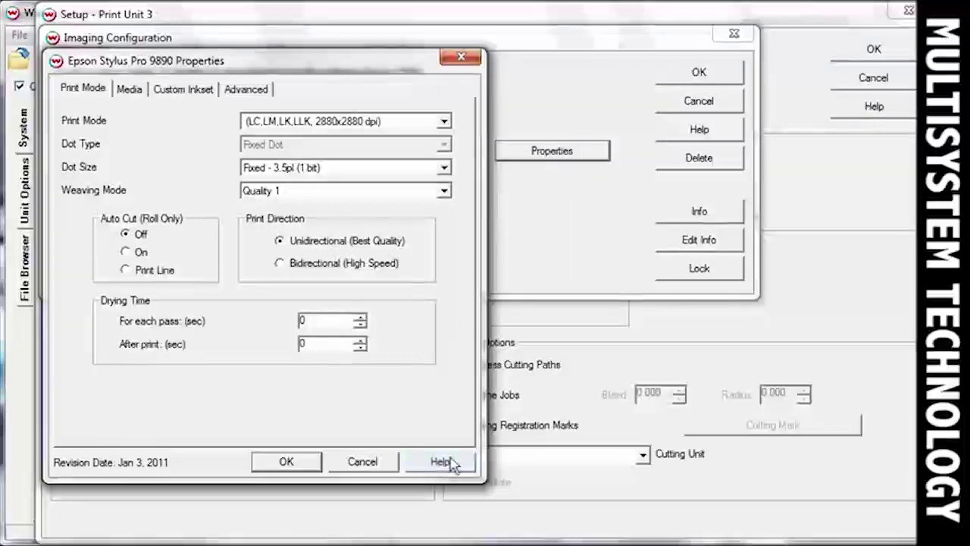
# - Set Print Mode to MONO 1440x1440 dpi, Dot Type to Fixed Dot, and Dot Size to Fixed - 5.2pl
pyautogui.click(444, 123)
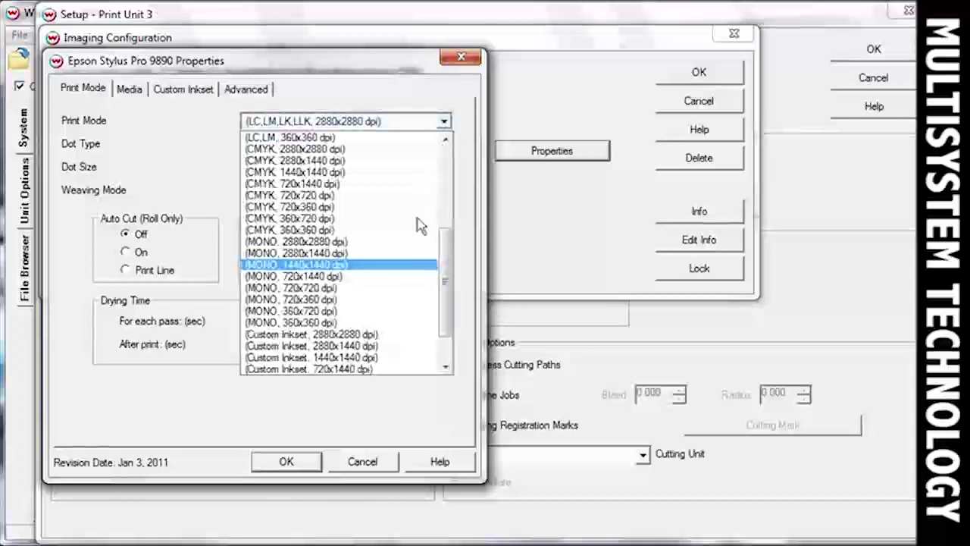
pyautogui.click(418, 266)
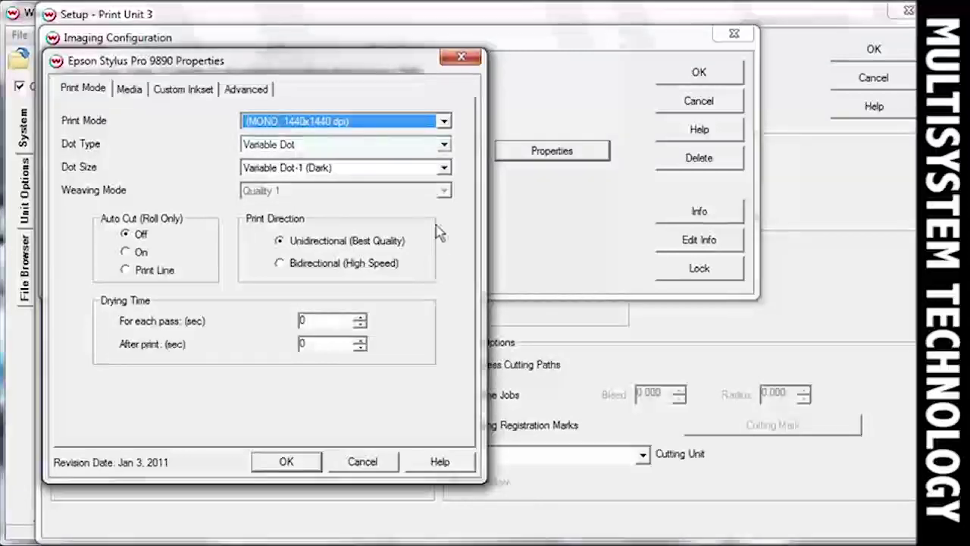
pyautogui.click(443, 145)
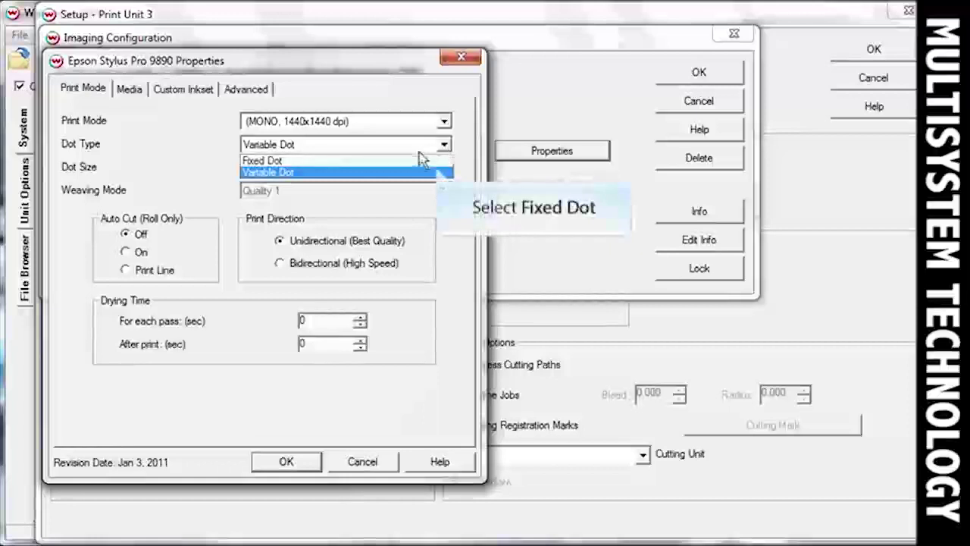
pyautogui.click(421, 161)
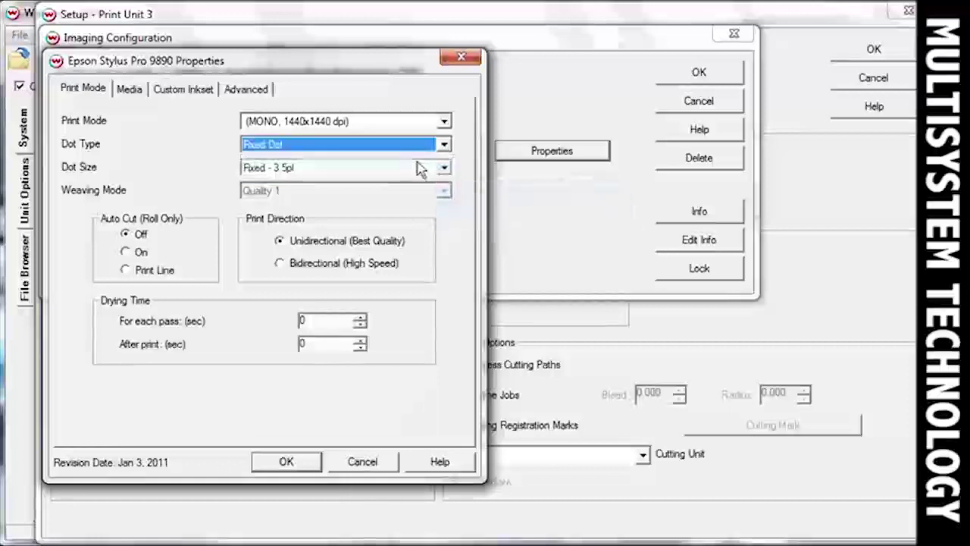
pyautogui.click(444, 168)
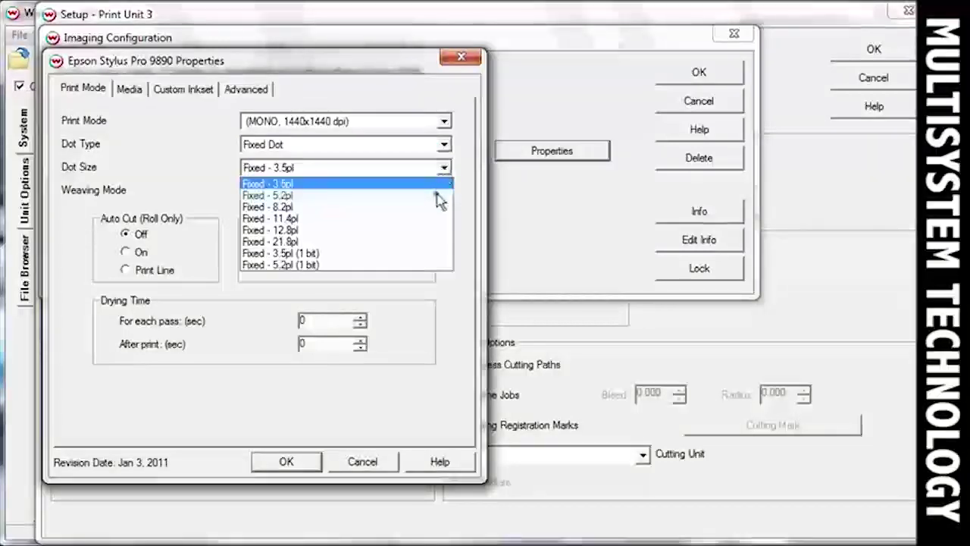
pyautogui.click(442, 196)
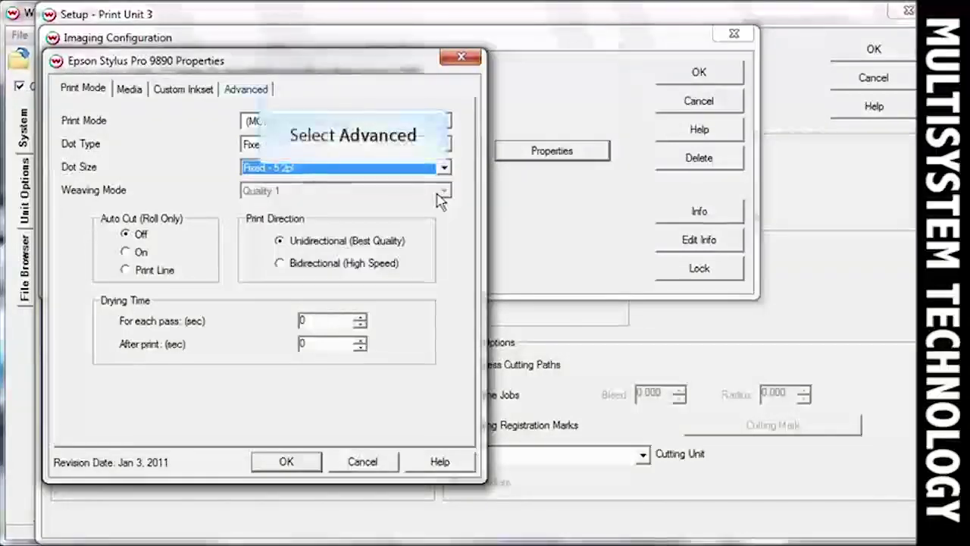
# - Enable Make Separations on RIP on the Advanced tab and confirm the 9890 properties
pyautogui.click(243, 91)
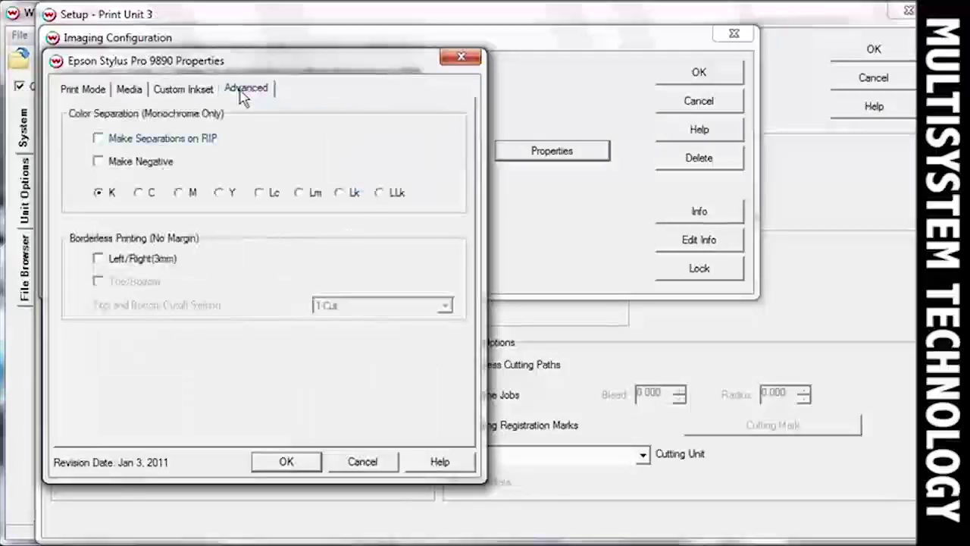
pyautogui.click(97, 139)
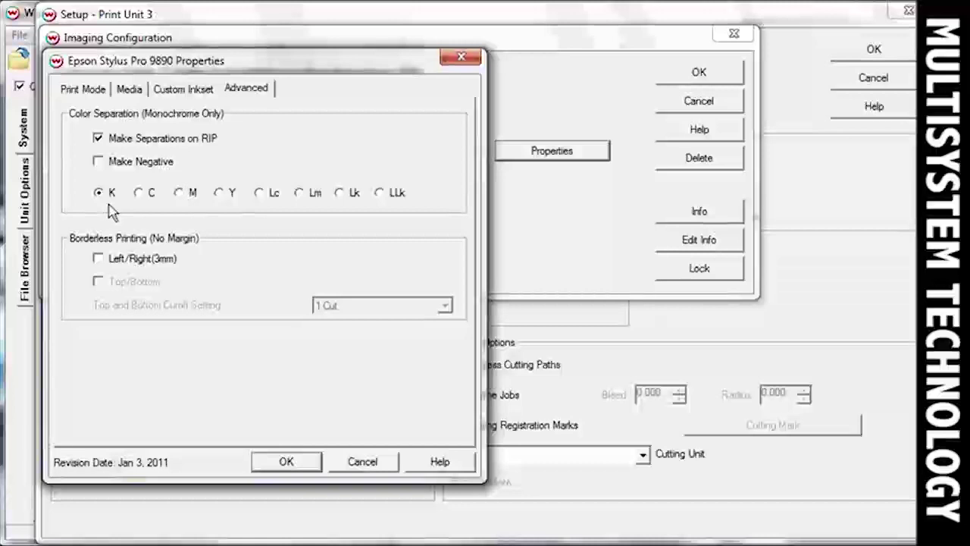
pyautogui.click(280, 464)
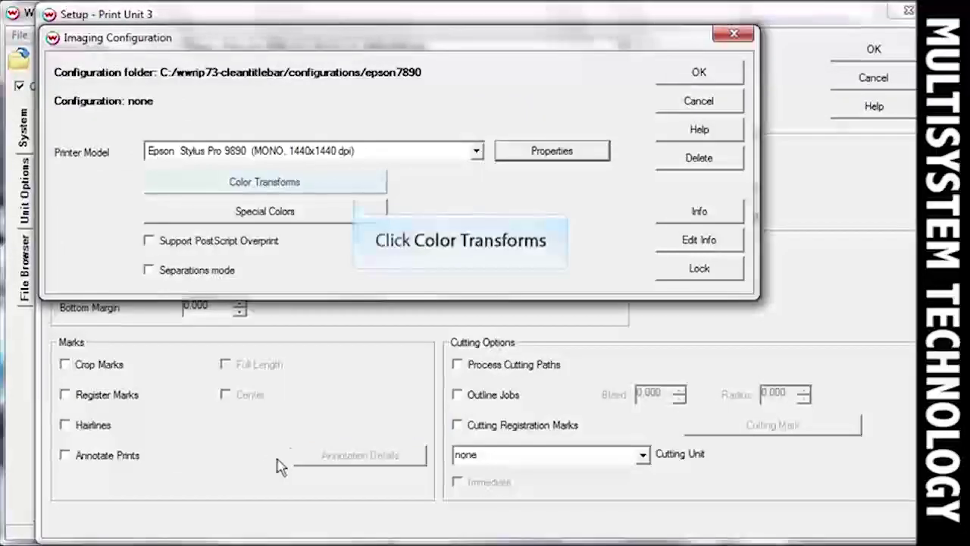
# - Open Color Transforms and review the Precision Stochastic Screens halftone settings, then close them
pyautogui.click(319, 184)
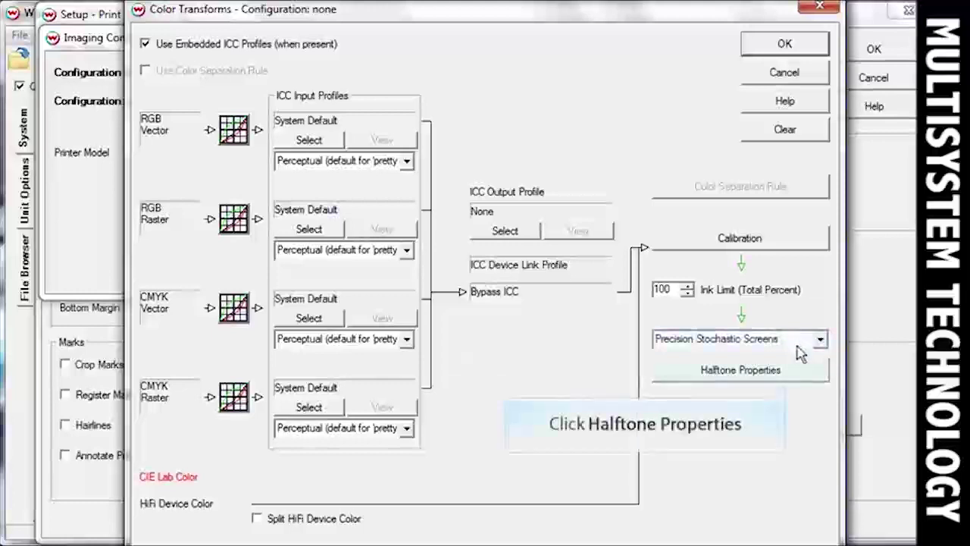
pyautogui.click(742, 371)
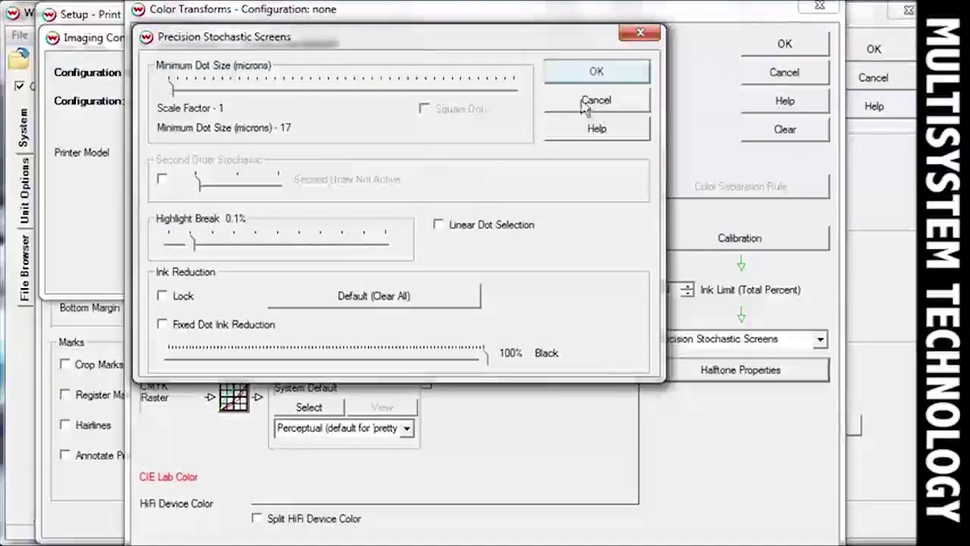
pyautogui.click(595, 73)
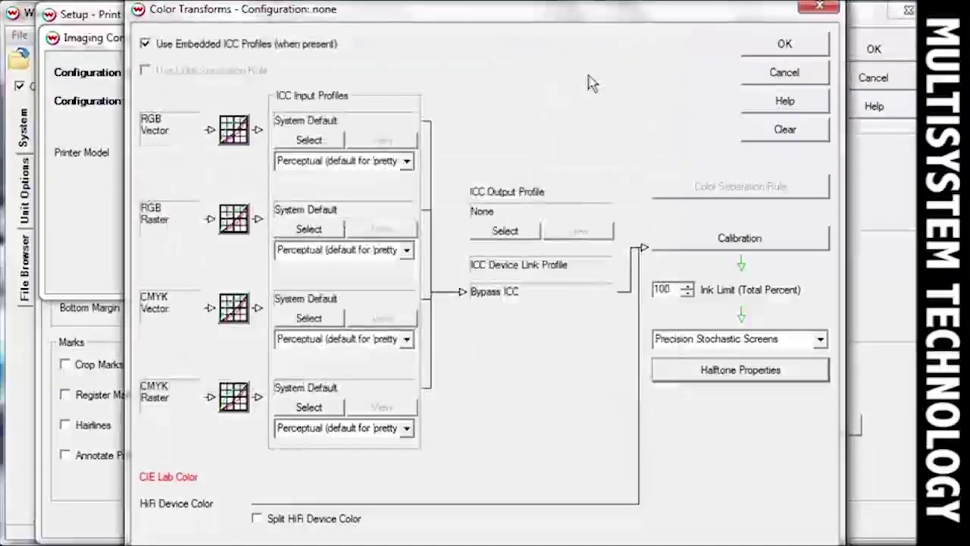
# - Switch halftoning to Wasatch Precision Rosette Screens and accept the 85 lpi round rosette screen
pyautogui.click(821, 341)
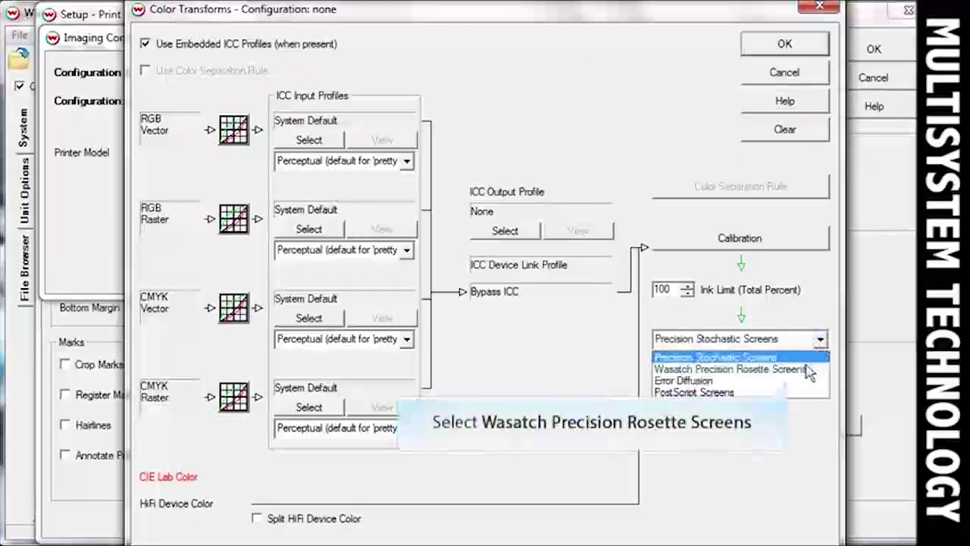
pyautogui.click(809, 370)
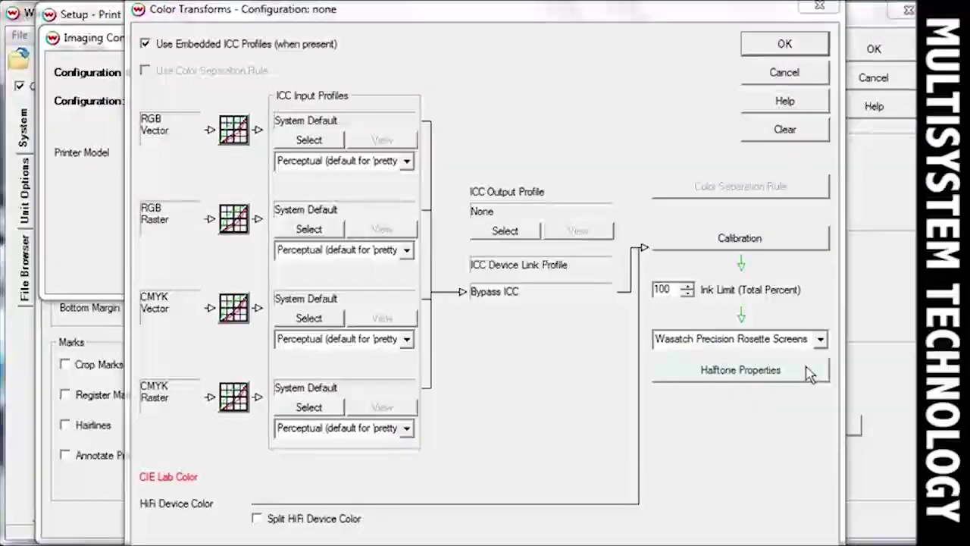
pyautogui.click(770, 371)
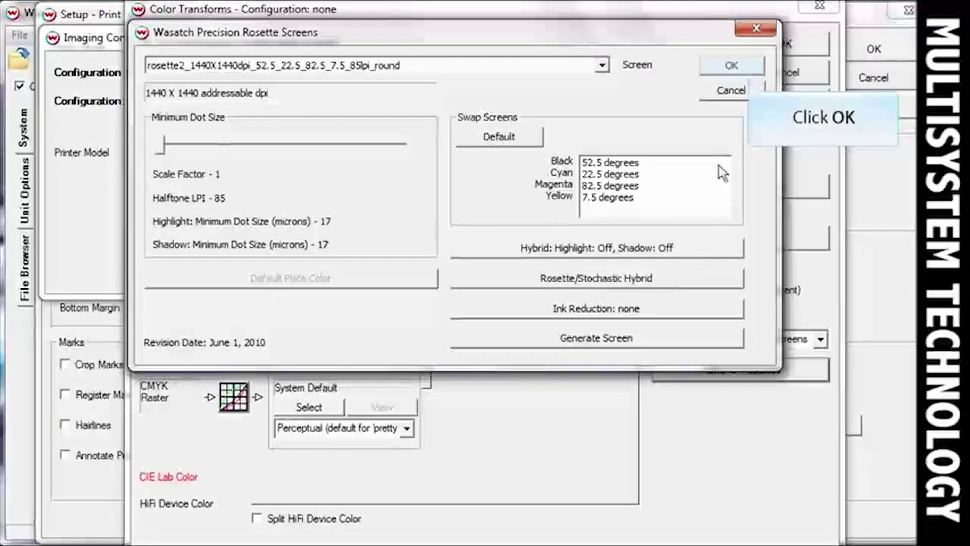
pyautogui.click(731, 65)
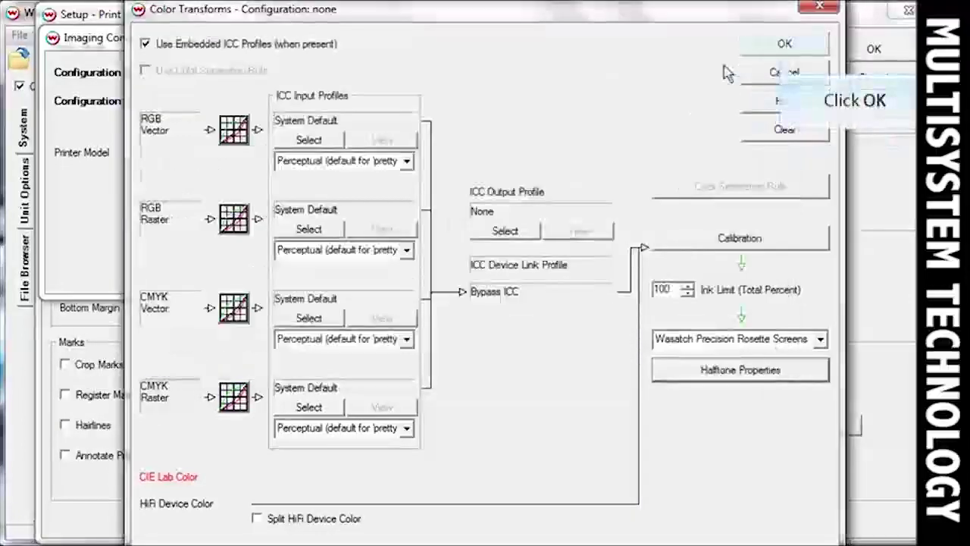
# - Save the imaging configuration as '1440x1440 FixedDot Rosette' and close the Unit 3 setup
pyautogui.click(786, 46)
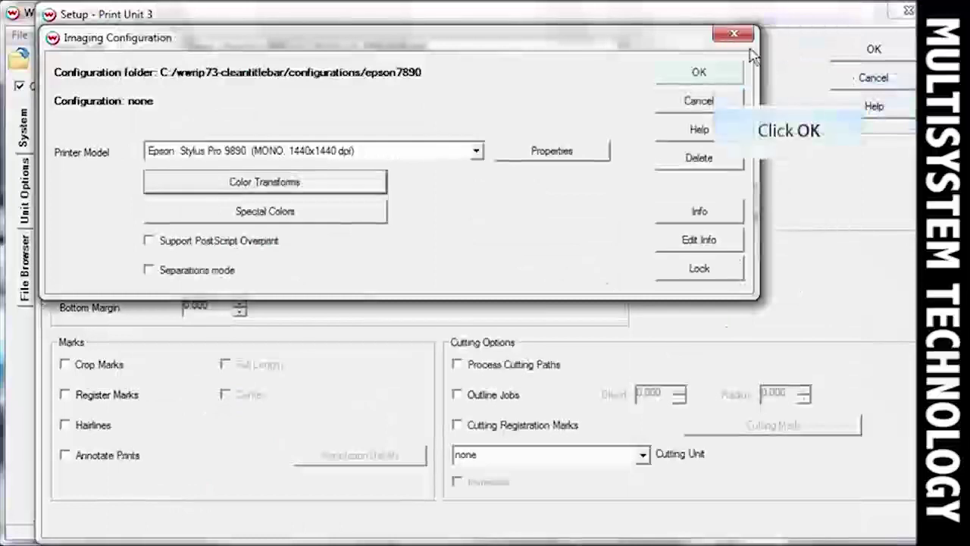
pyautogui.click(719, 75)
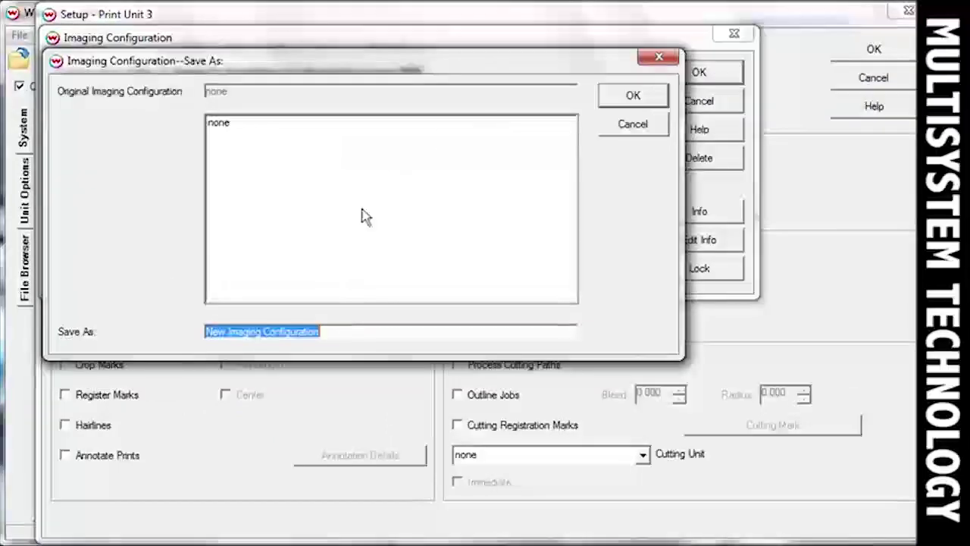
pyautogui.press('BackSpace')
pyautogui.write('1440x144')
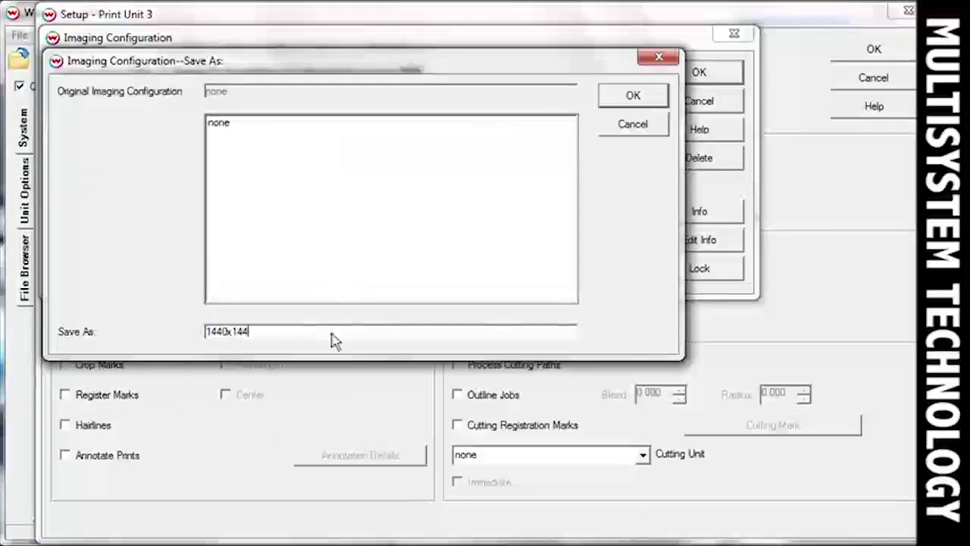
pyautogui.write('0 FixedDot Rose')
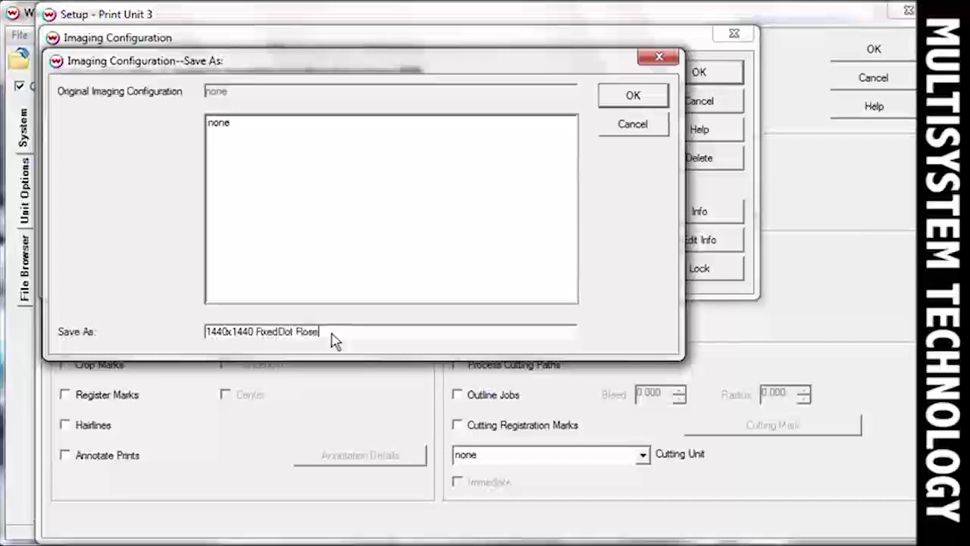
pyautogui.write('tte')
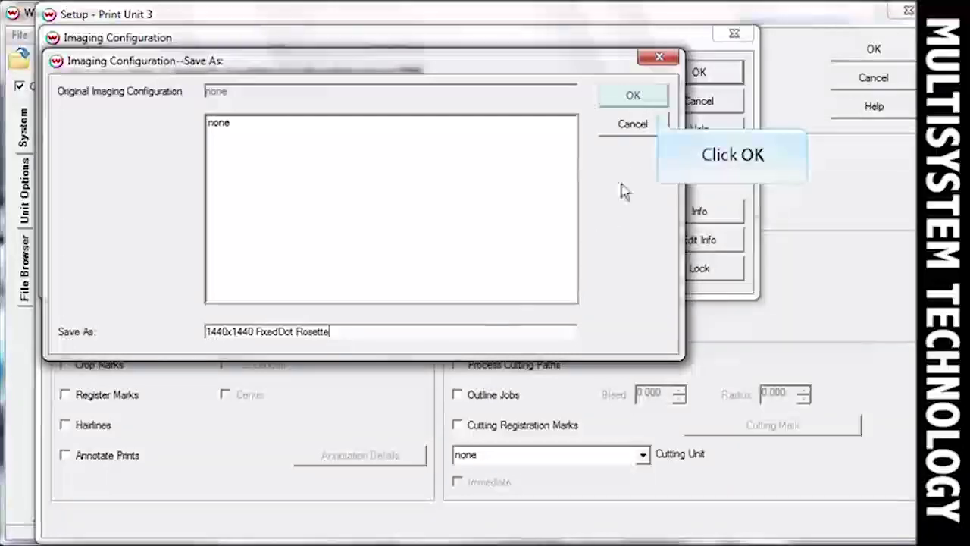
pyautogui.click(634, 95)
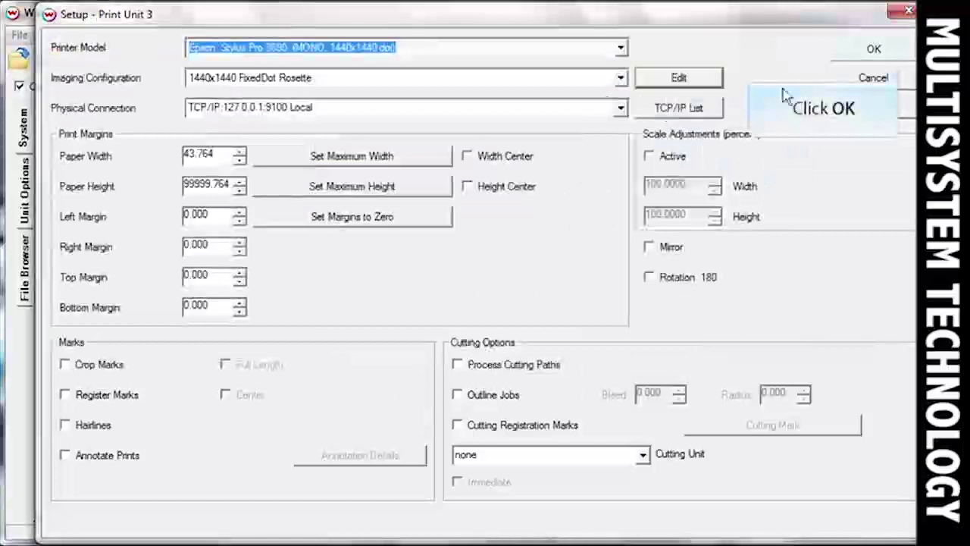
pyautogui.click(868, 53)
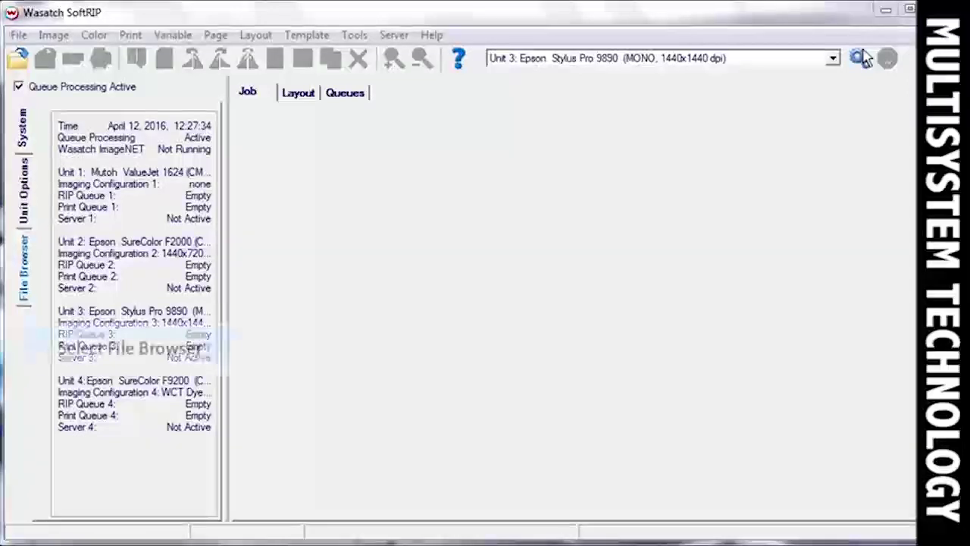
# - Open separateOnRIPSpot.pdf from the File Browser as a job and send it to RIP and Print
pyautogui.click(25, 261)
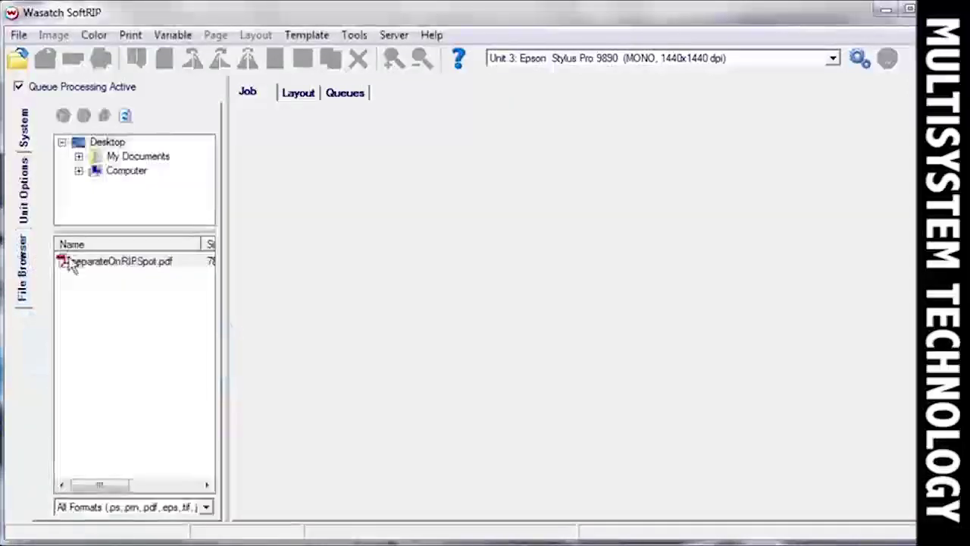
pyautogui.doubleClick(108, 262)
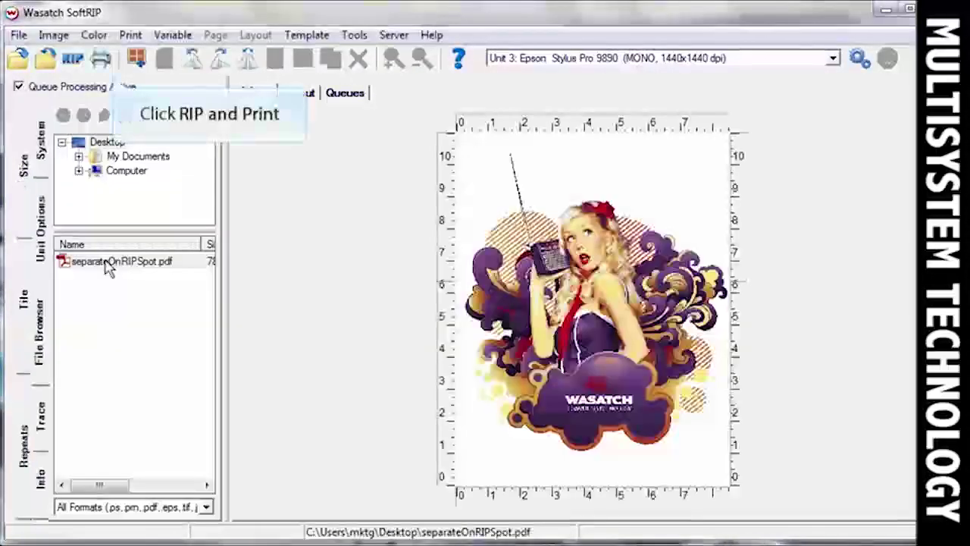
pyautogui.click(100, 61)
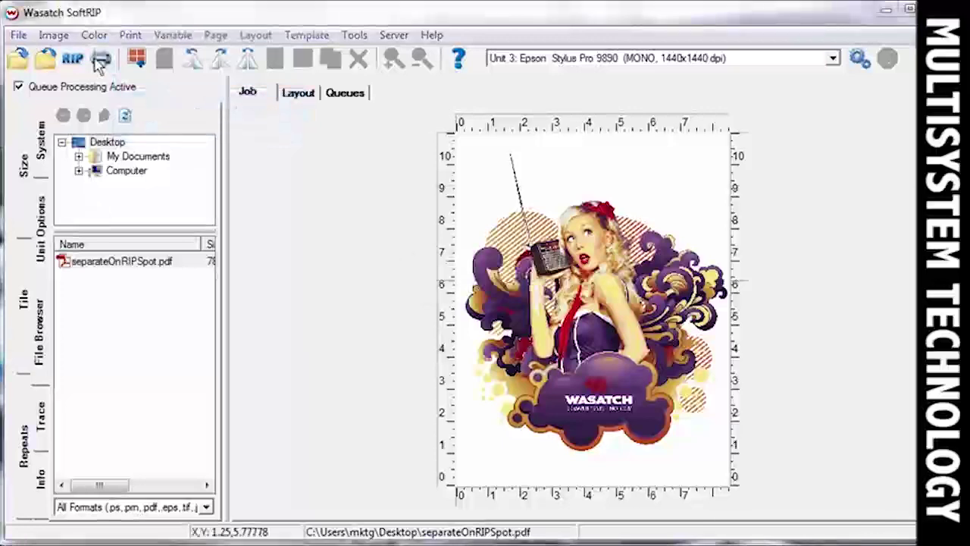
# - Show Unit 3's queues listing the K, C, M and Y separations
pyautogui.click(345, 94)
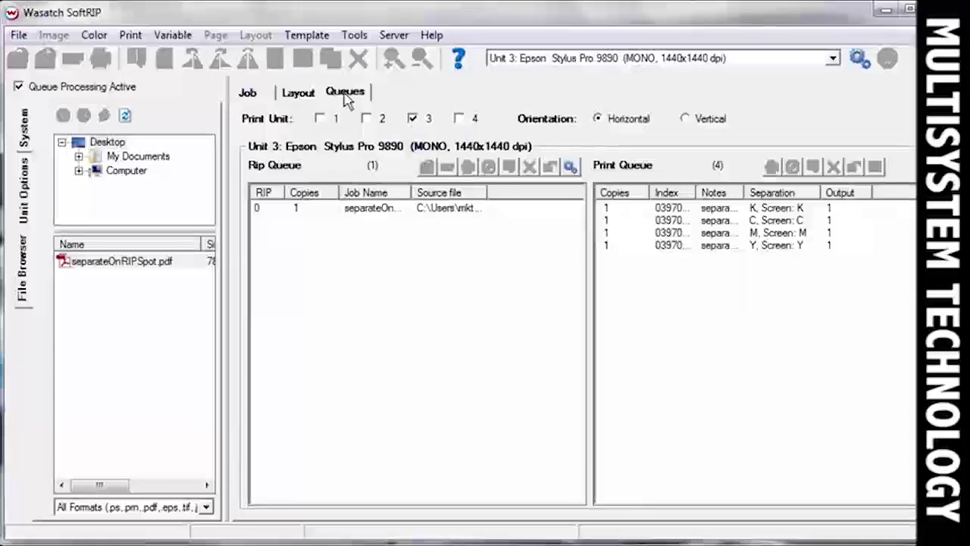